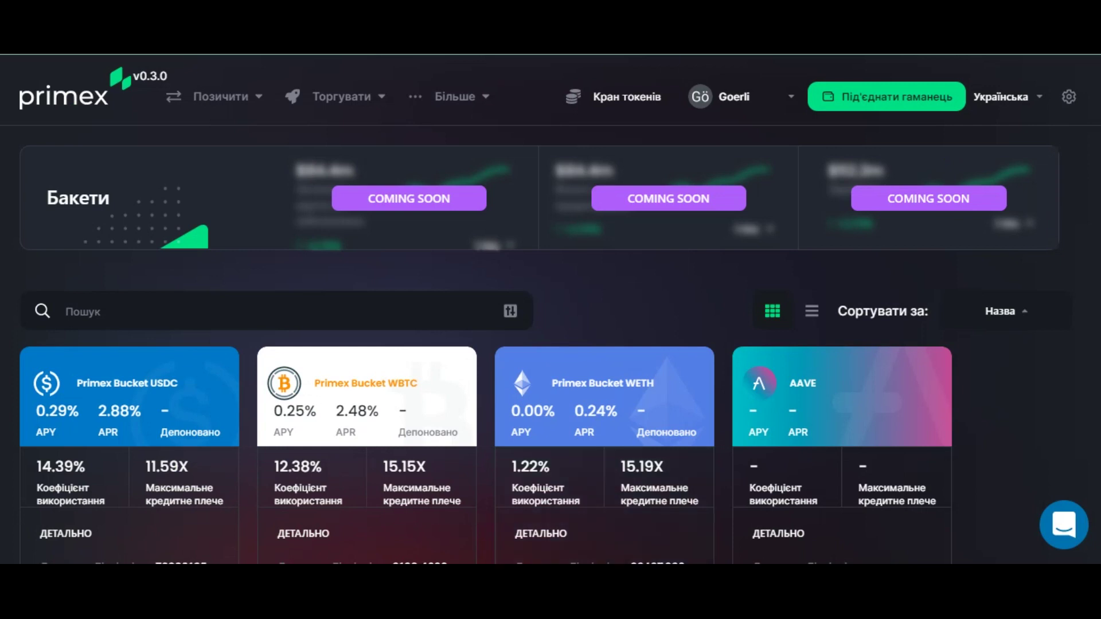
# Step: Set the Primex site's interface language to Українська
pyautogui.click(1007, 97)
pyautogui.click(1007, 97)
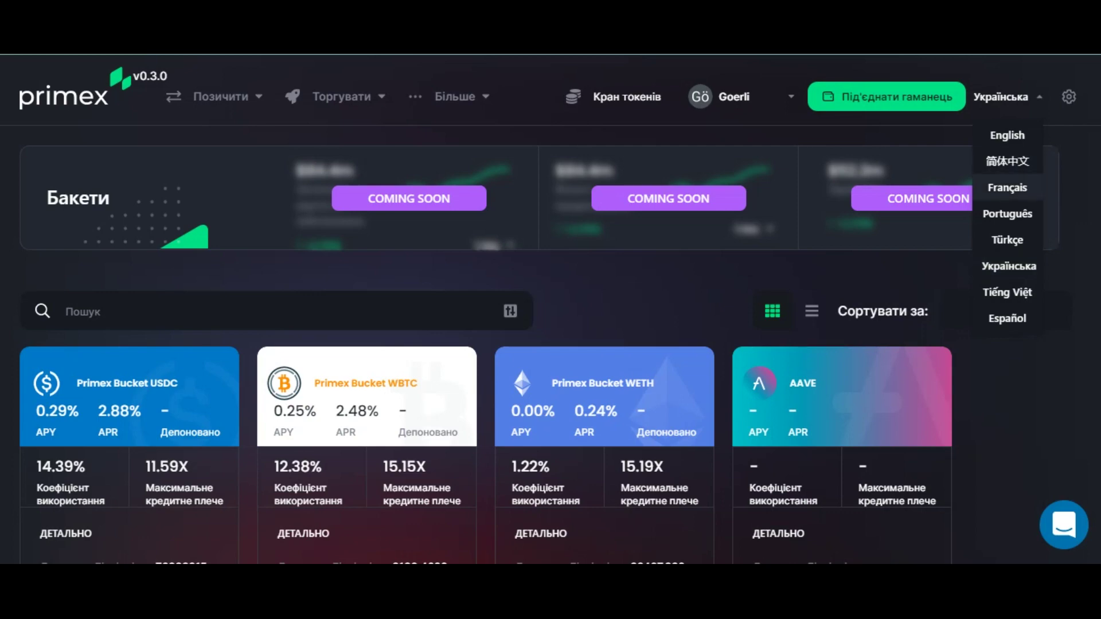
pyautogui.click(1008, 266)
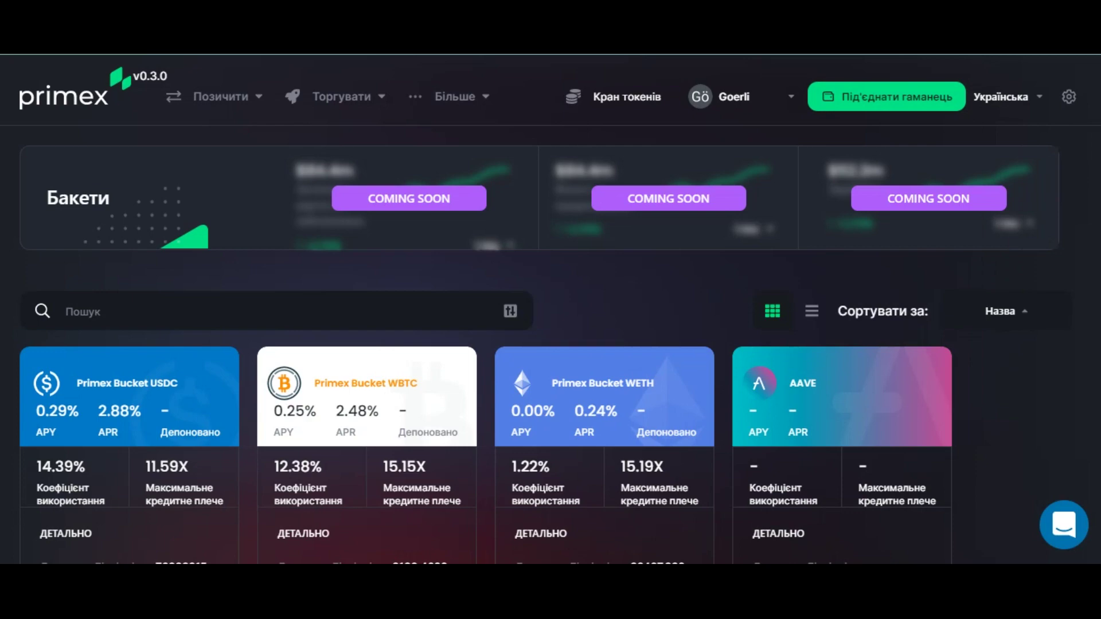
# Step: Start connecting a wallet through WalletConnect and switch from the QR code to the desktop wallet options
pyautogui.click(886, 96)
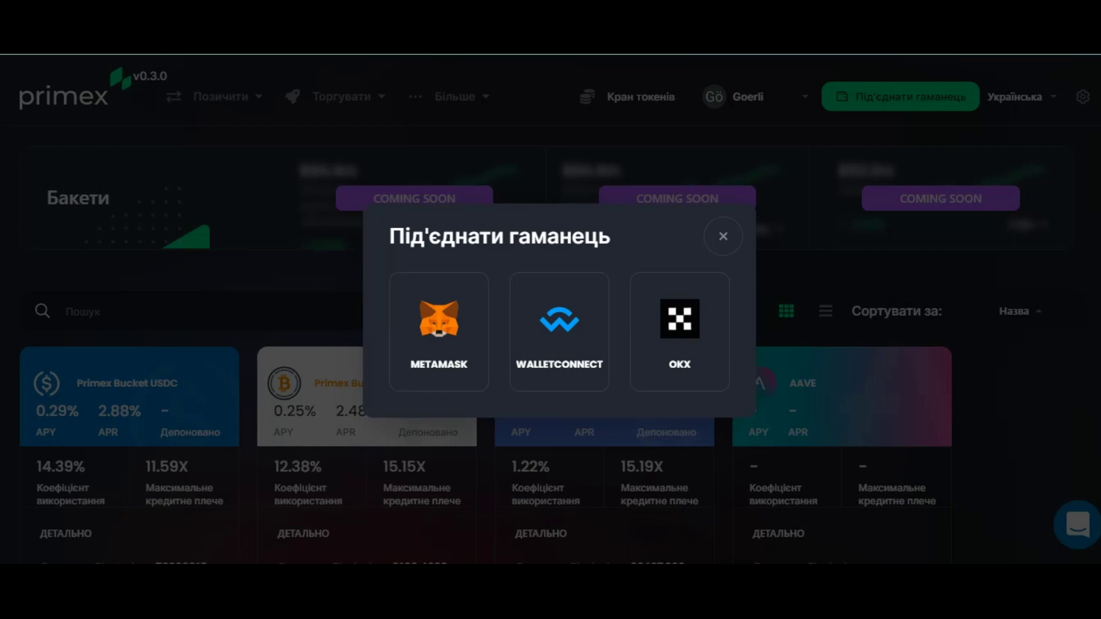
pyautogui.click(559, 331)
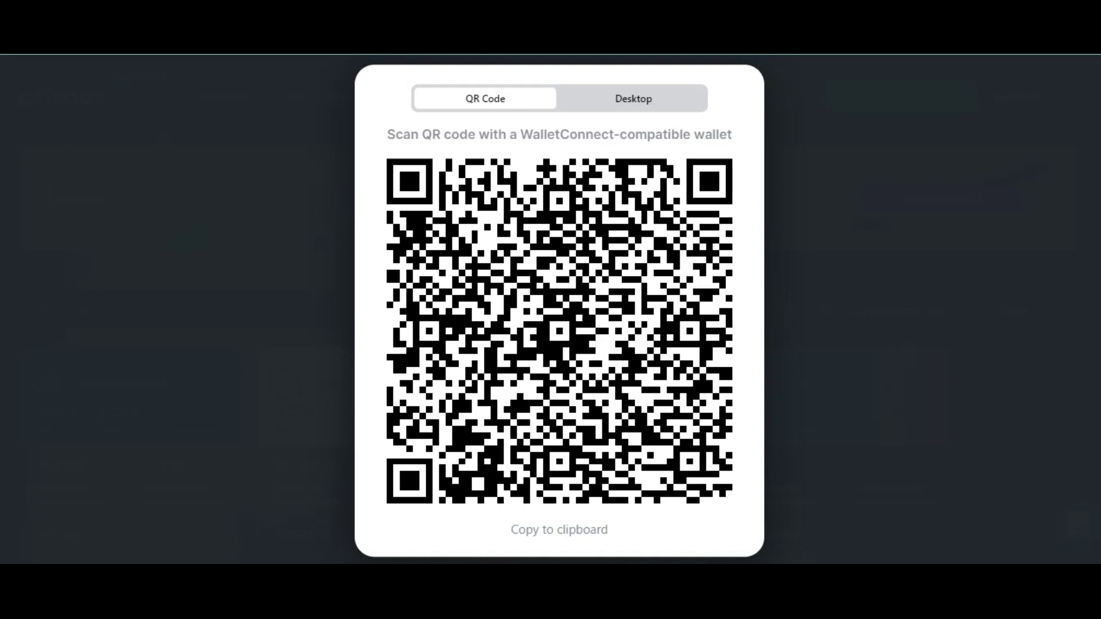
pyautogui.click(633, 98)
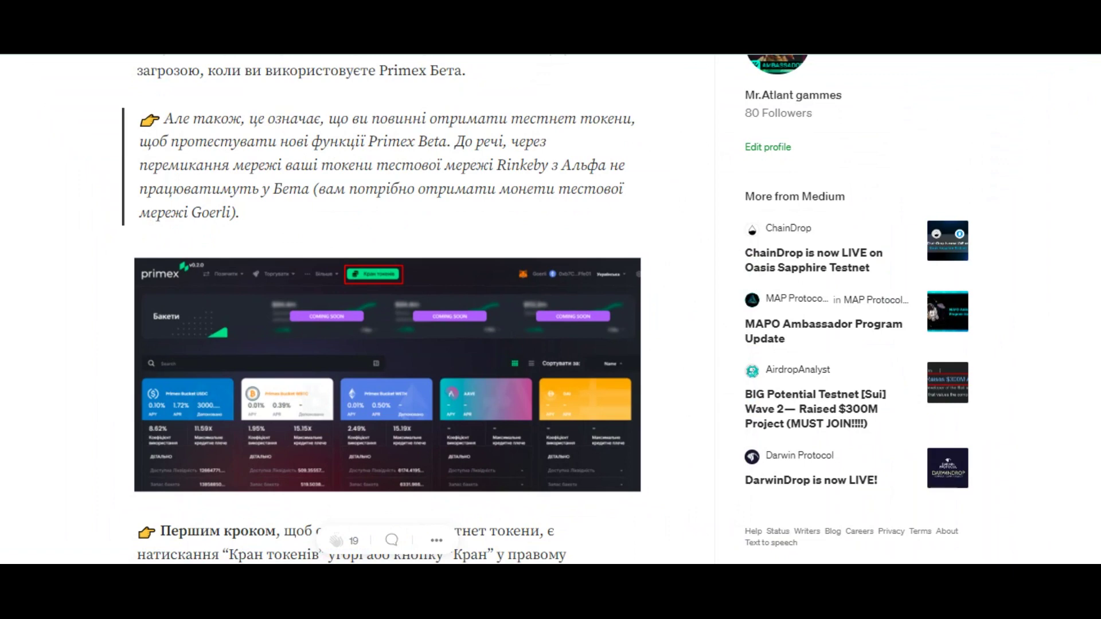
# Step: In the Medium guide, review the first step for getting Goerli testnet tokens and its token faucet screenshots
pyautogui.scroll(-4, 381, 310)
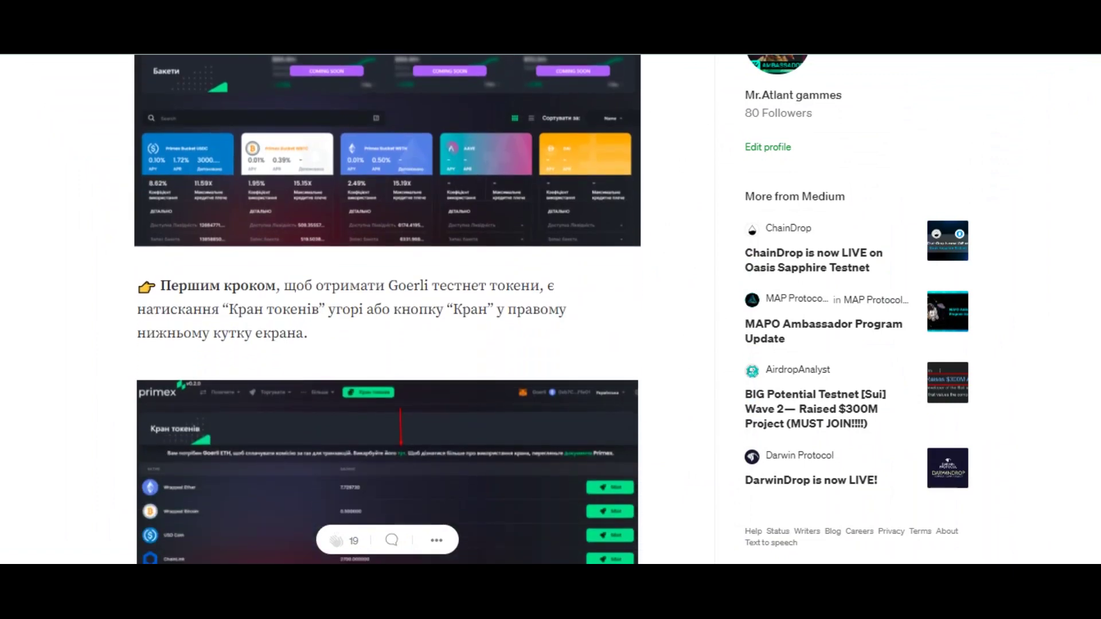
pyautogui.scroll(-1, 387, 310)
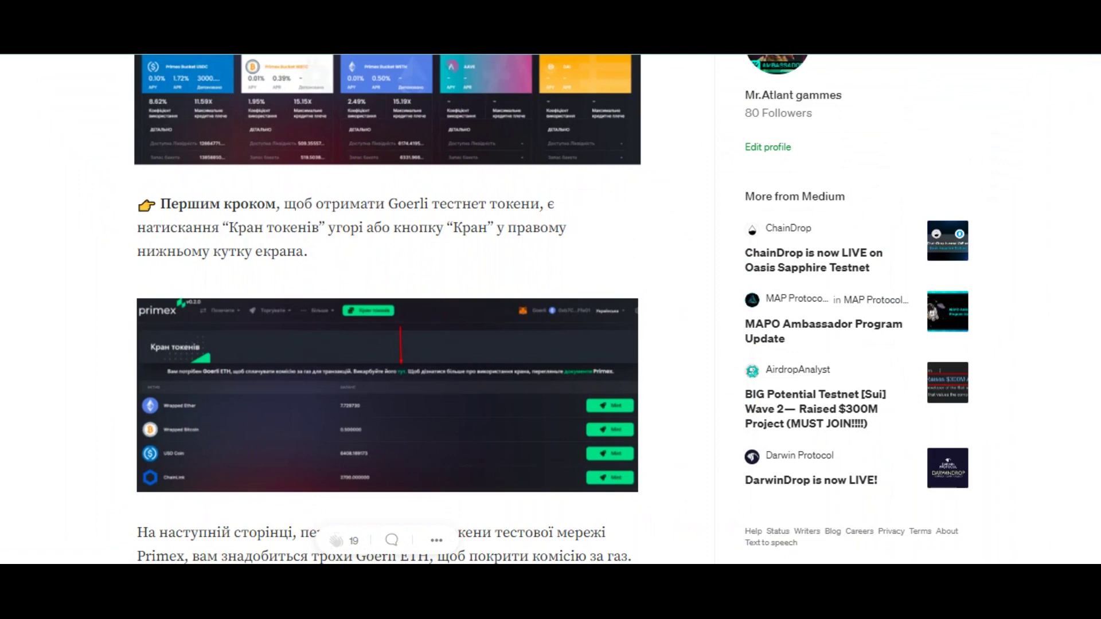
pyautogui.scroll(2, 381, 309)
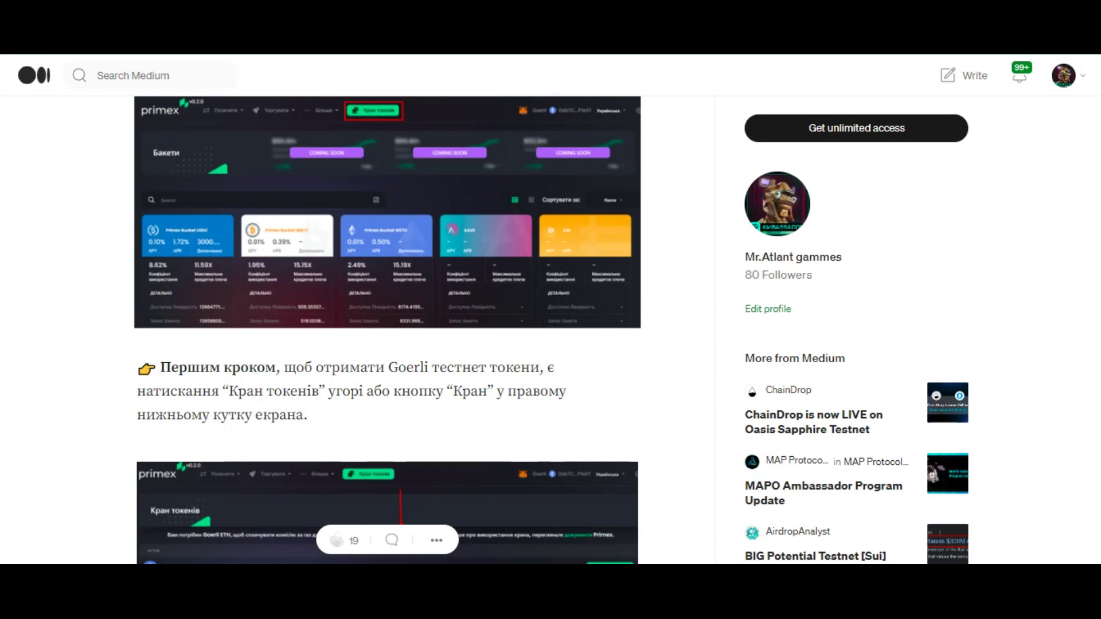
pyautogui.scroll(1, 387, 330)
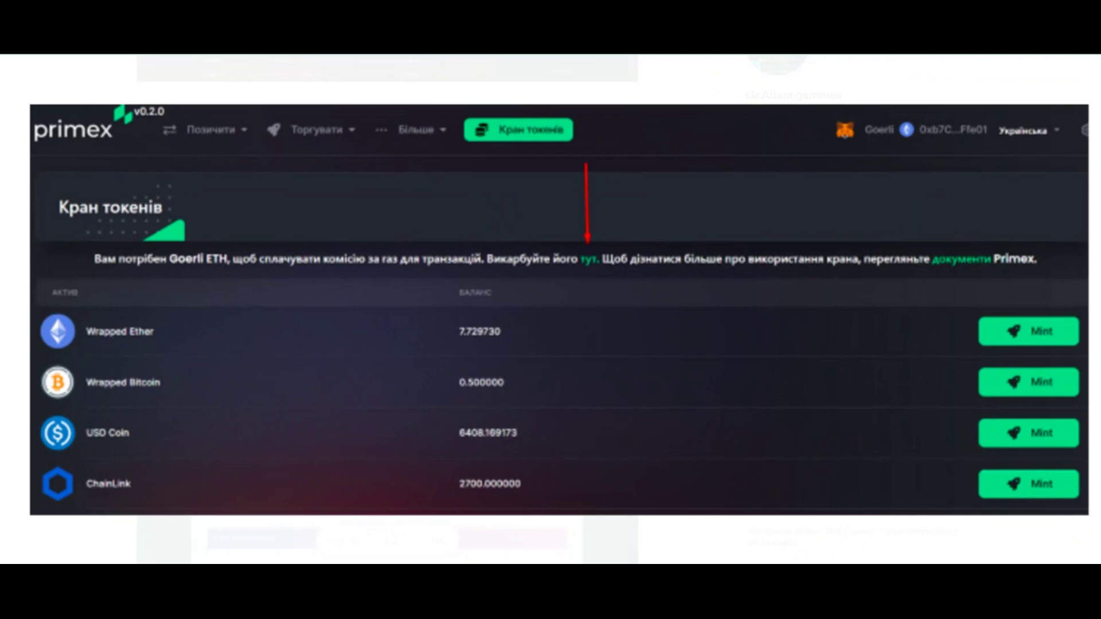
pyautogui.press('Escape')
# Step: Read how to request Goerli ETH with an Alchemy account and view the Goerli Faucet screenshot enlarged
pyautogui.scroll(-3, 388, 310)
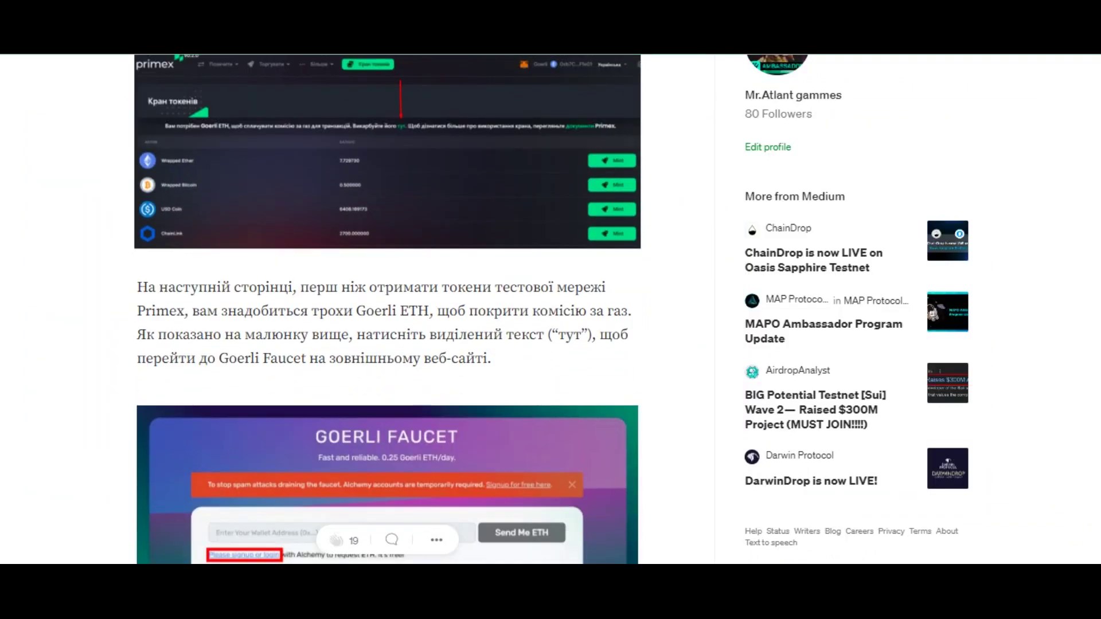
pyautogui.scroll(-3, 387, 310)
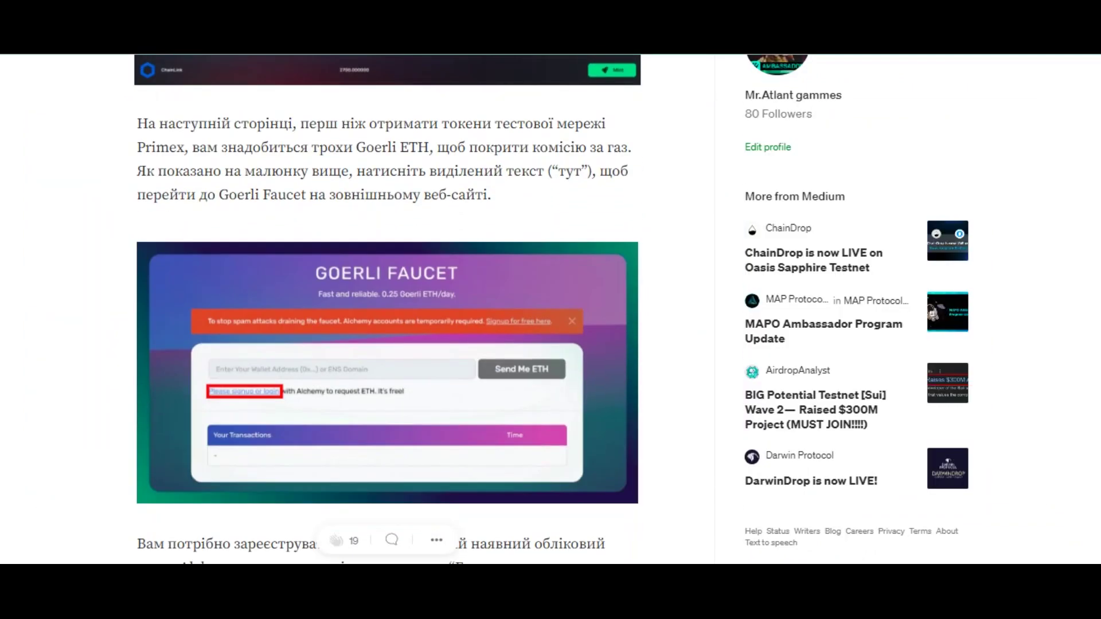
pyautogui.scroll(-2, 388, 309)
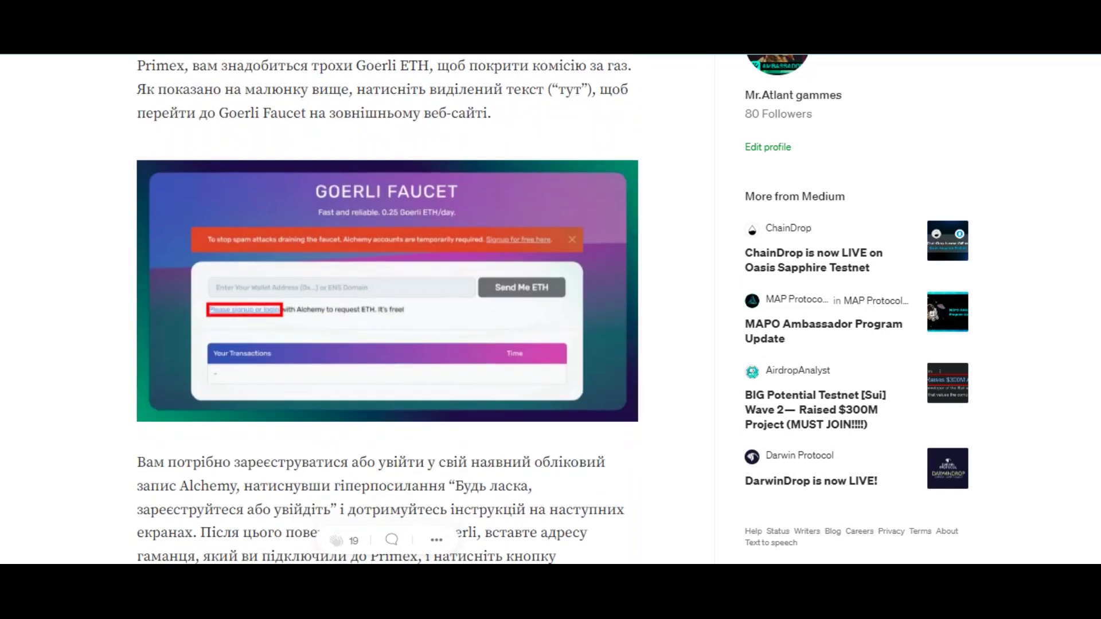
pyautogui.scroll(-3, 388, 310)
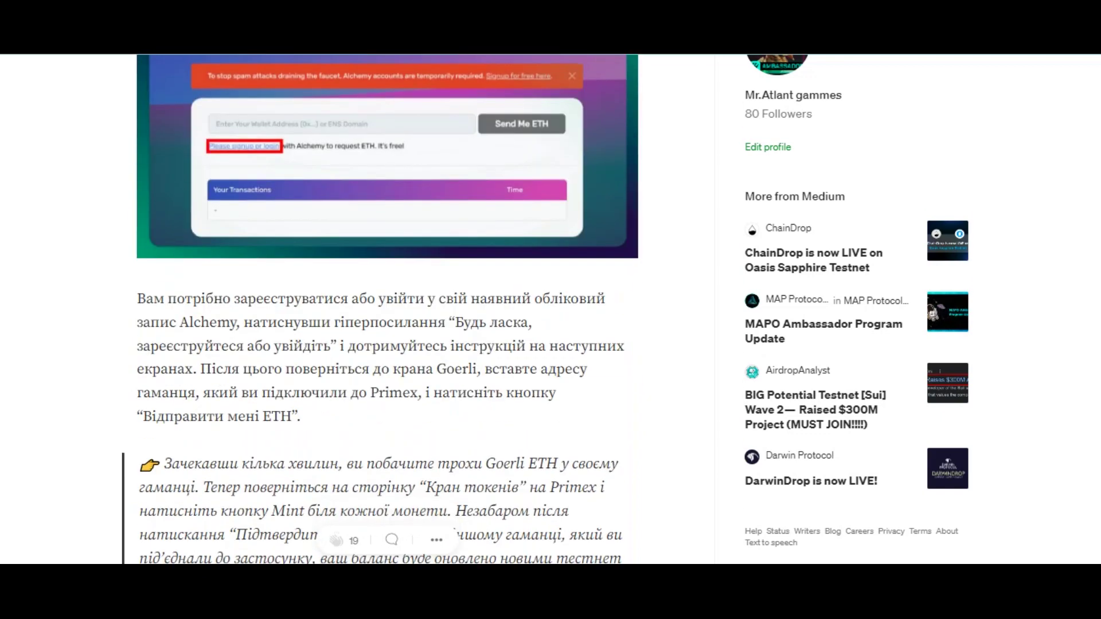
pyautogui.scroll(2, 387, 310)
pyautogui.click(387, 229)
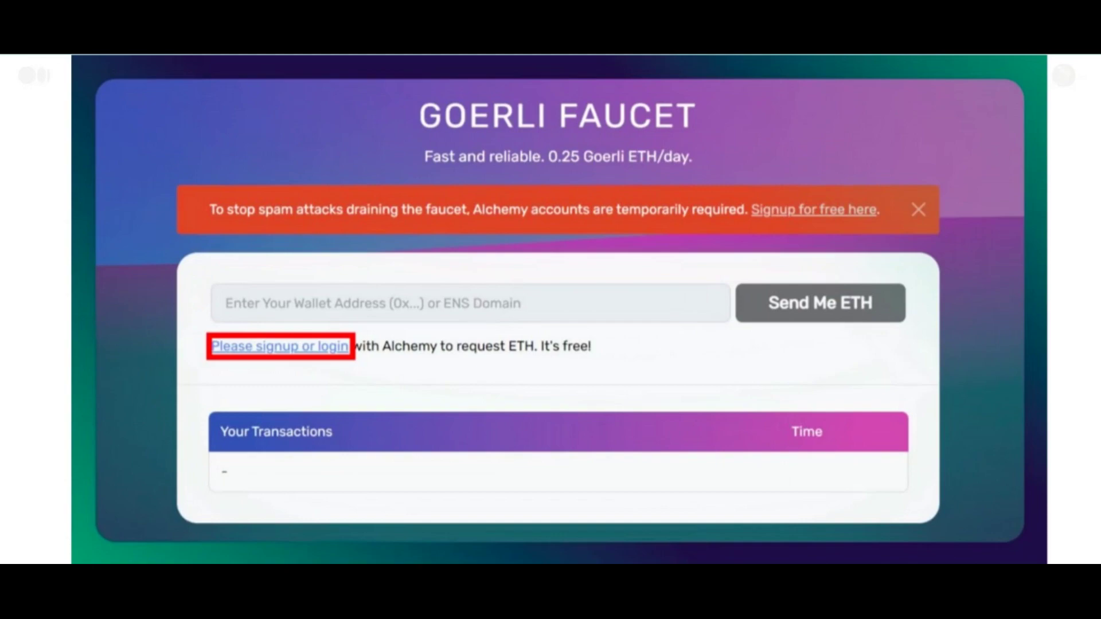
pyautogui.scroll(-1, 387, 309)
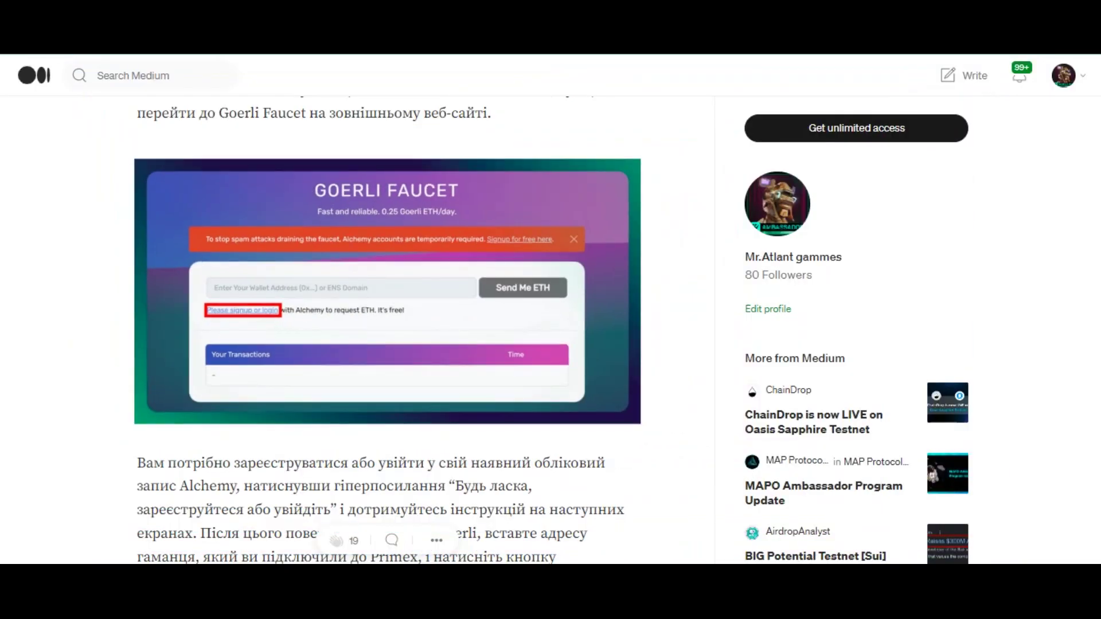
# Step: Examine the guide's notes on minting test tokens, the token limits in Primex Beta and the early user role
pyautogui.scroll(-6, 387, 310)
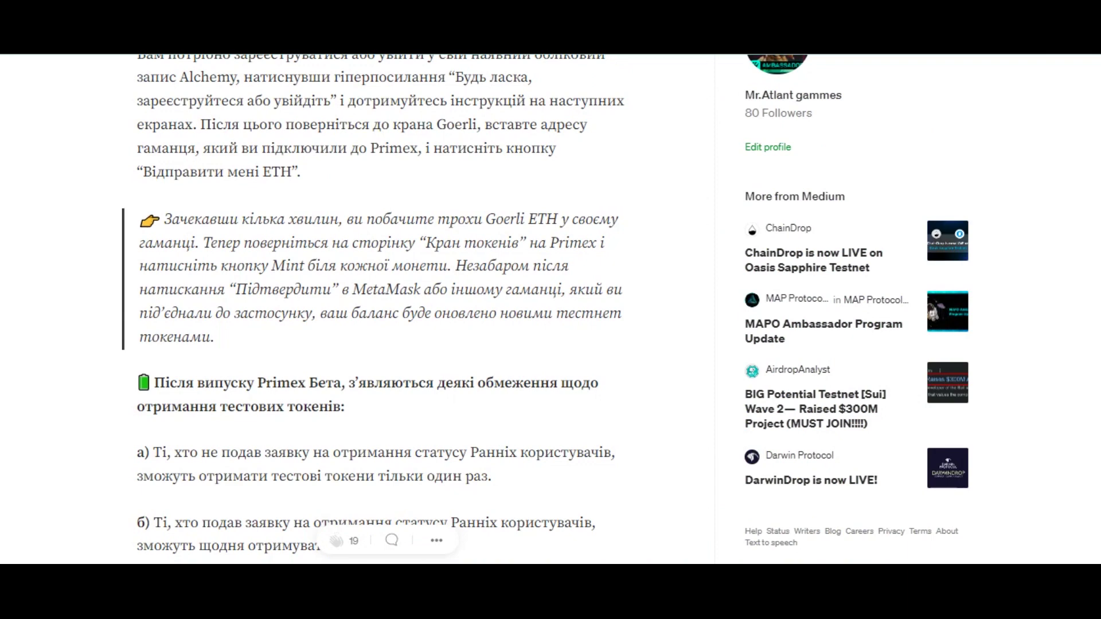
pyautogui.scroll(5, 387, 310)
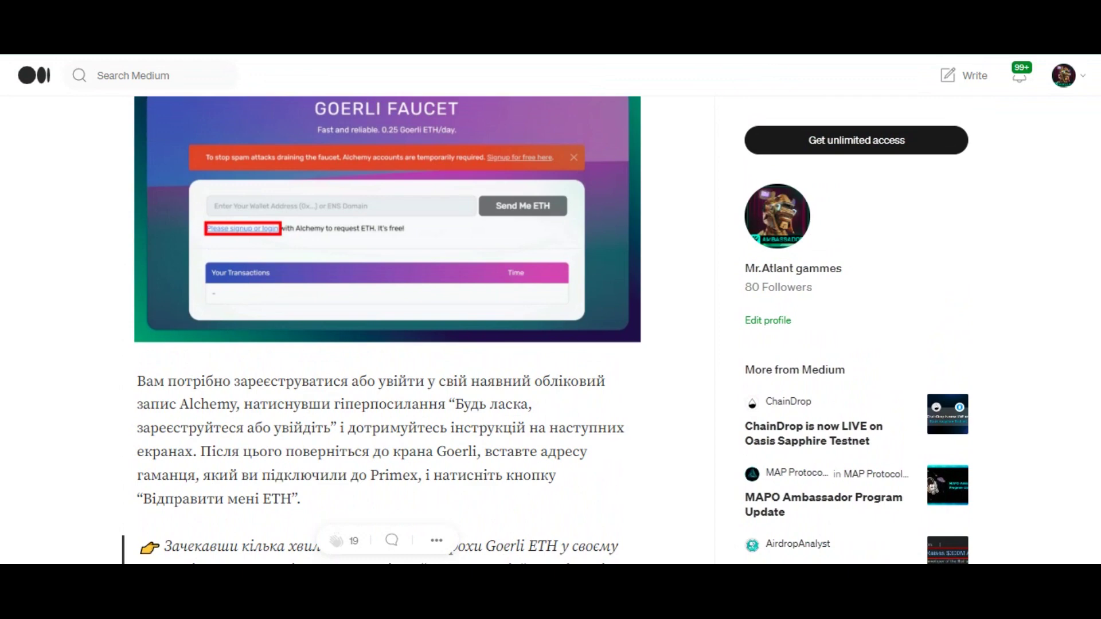
pyautogui.scroll(-5, 387, 310)
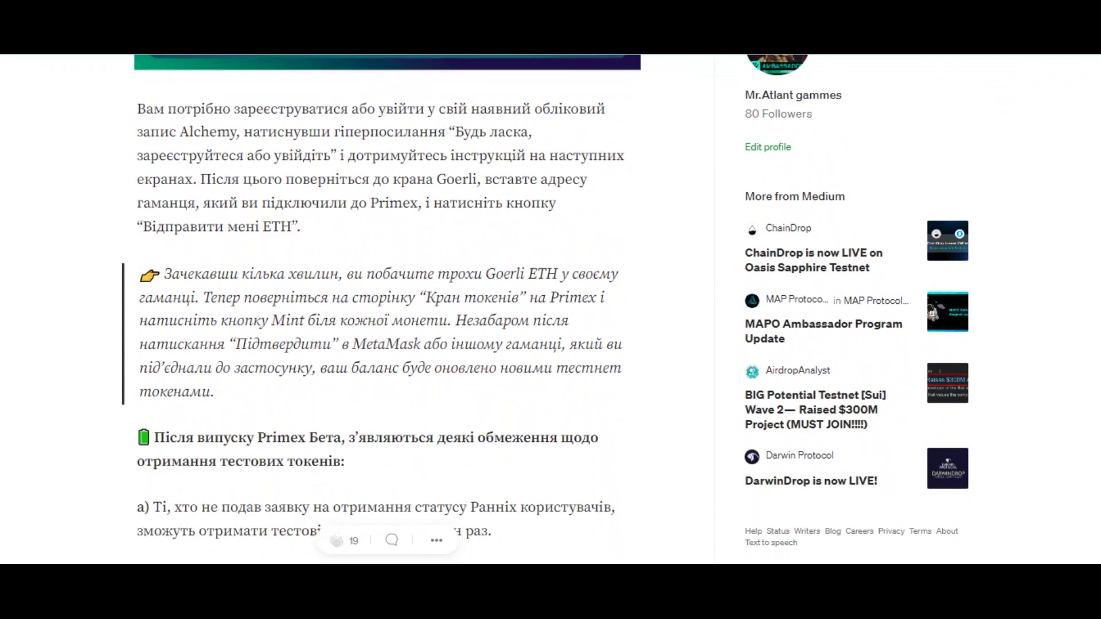
pyautogui.scroll(-3, 378, 304)
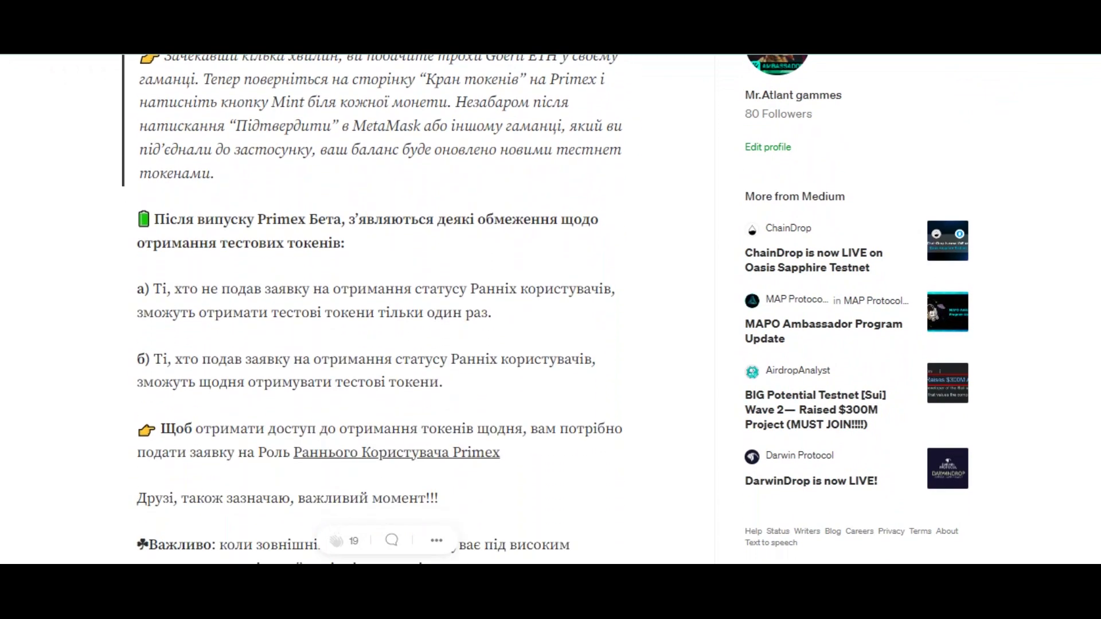
pyautogui.scroll(-1, 378, 310)
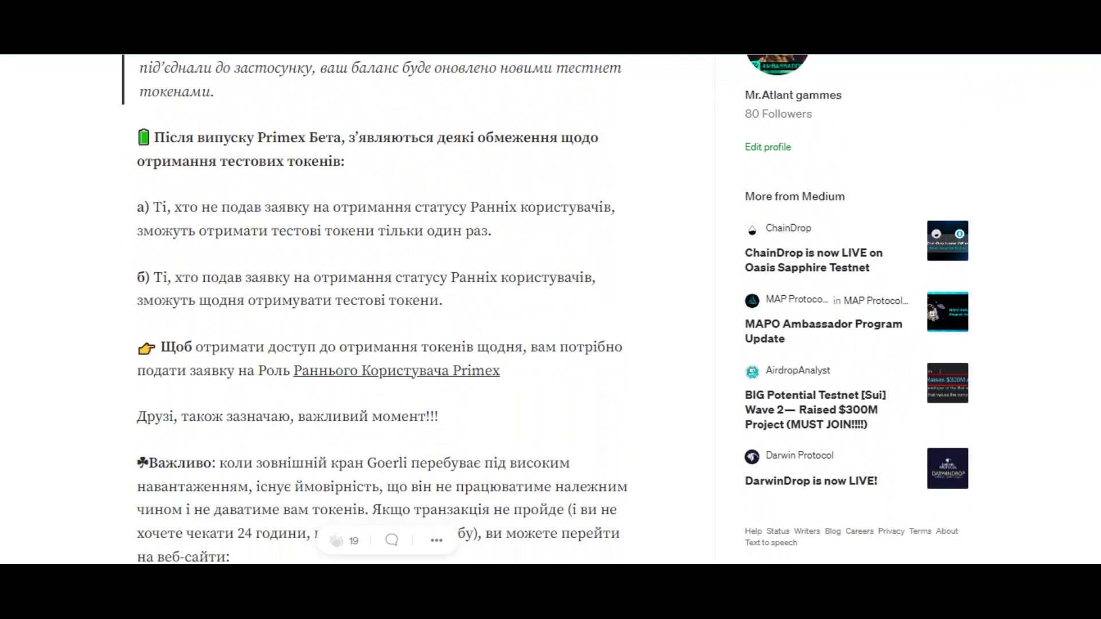
pyautogui.scroll(1, 378, 309)
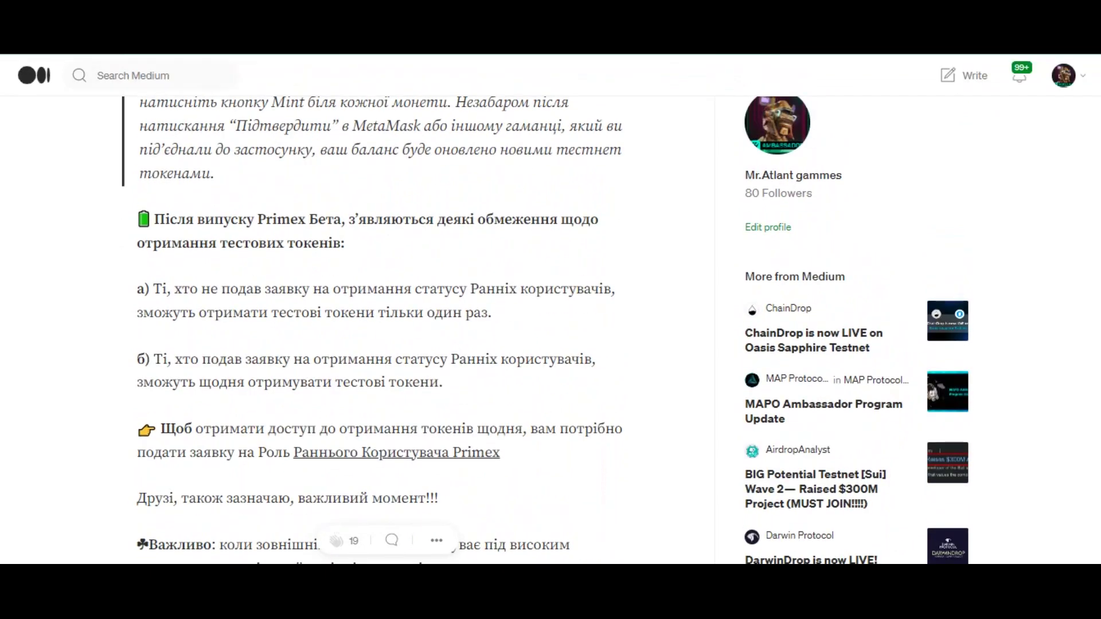
pyautogui.scroll(3, 378, 310)
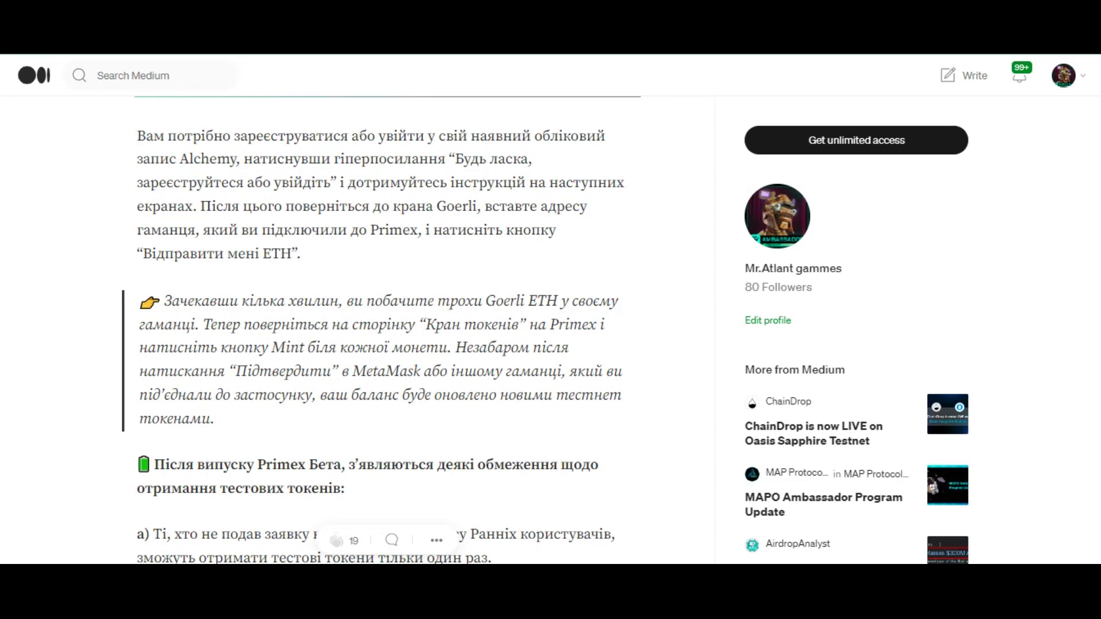
pyautogui.scroll(-7, 378, 310)
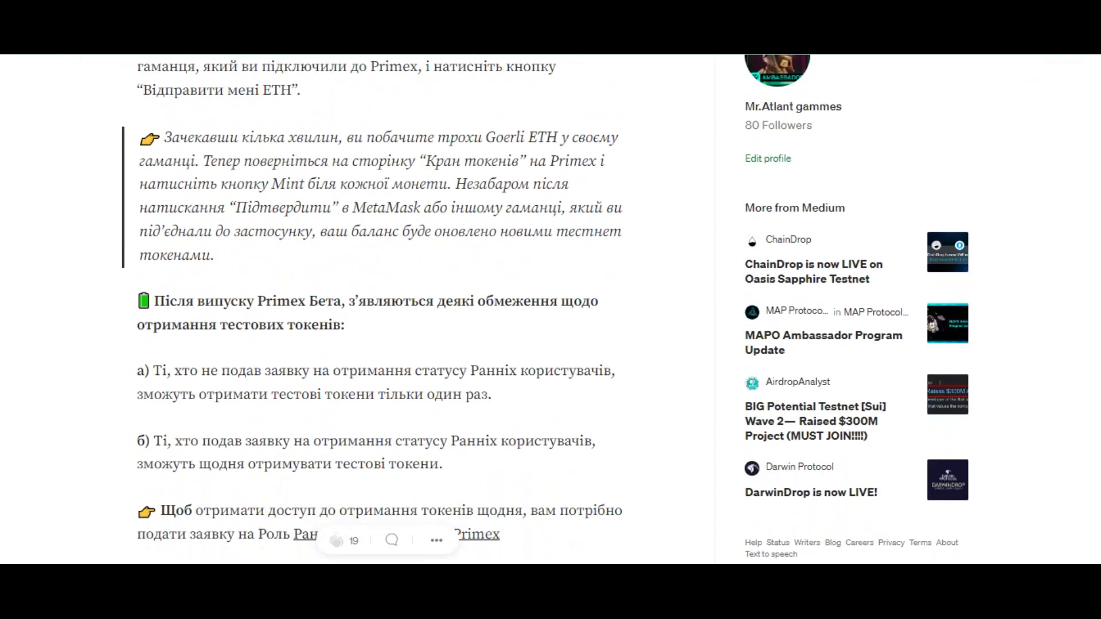
pyautogui.scroll(1, 379, 310)
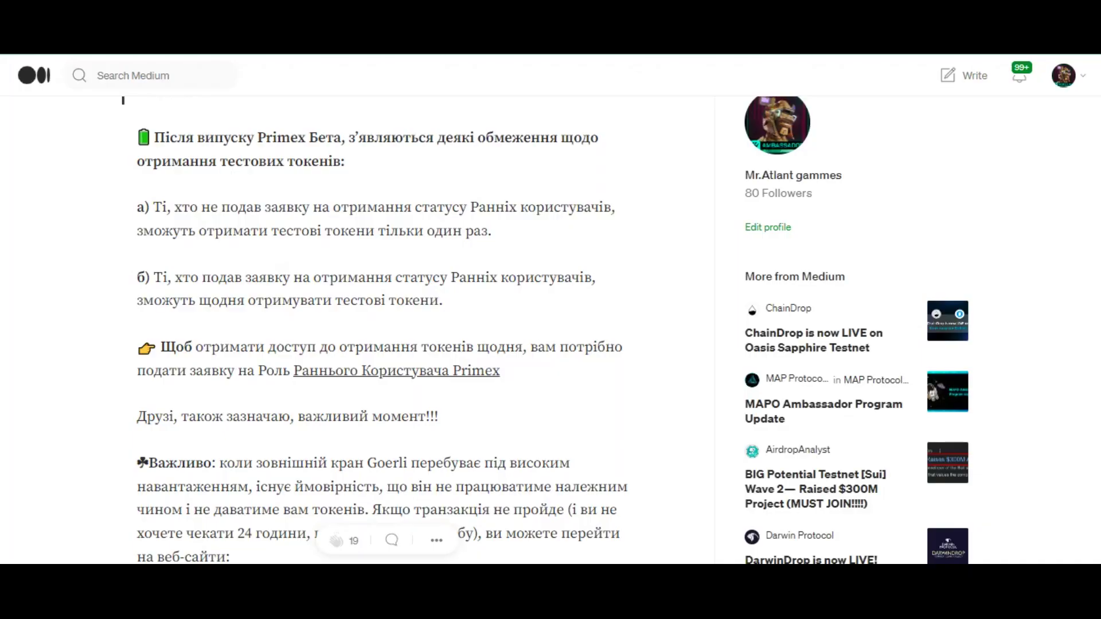
# Step: Highlight the alternative Paradigm, Chainlink and Bitszn faucet links in the guide
pyautogui.scroll(-6, 551, 309)
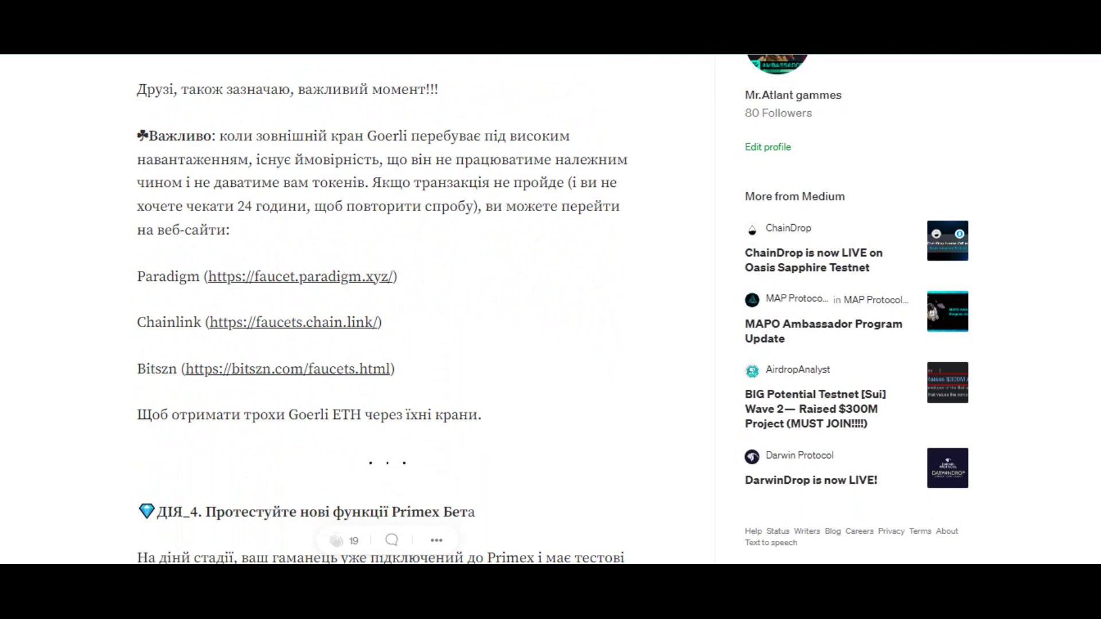
pyautogui.moveTo(137, 276); pyautogui.dragTo(395, 369)
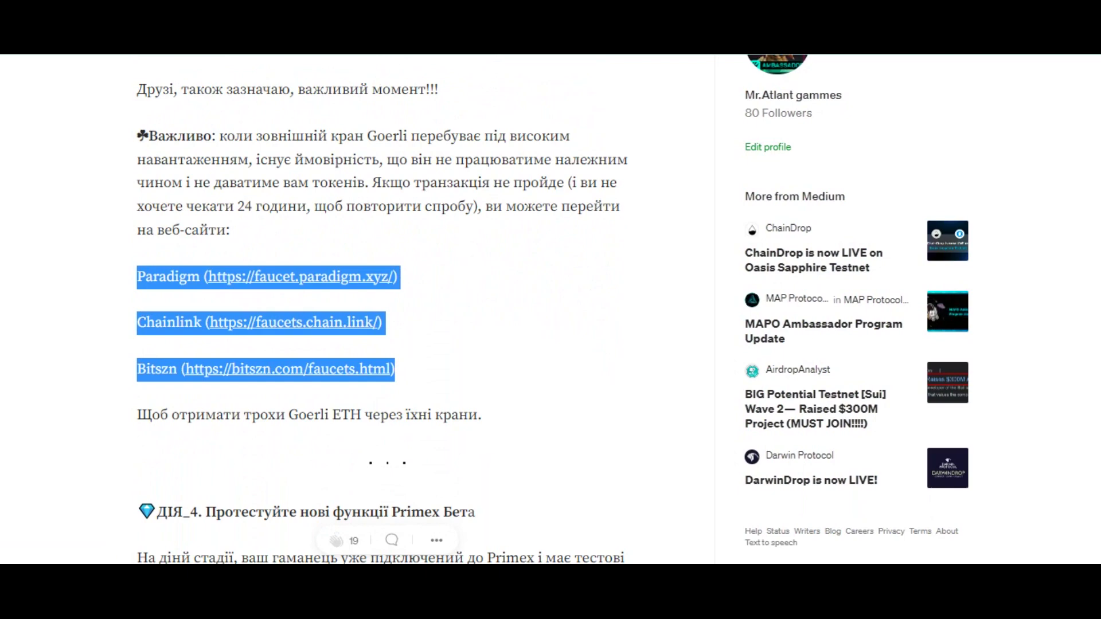
# Step: Go to the ДІЯ_4 section on testing Primex Beta and view its trading page screenshot enlarged
pyautogui.scroll(-7, 382, 315)
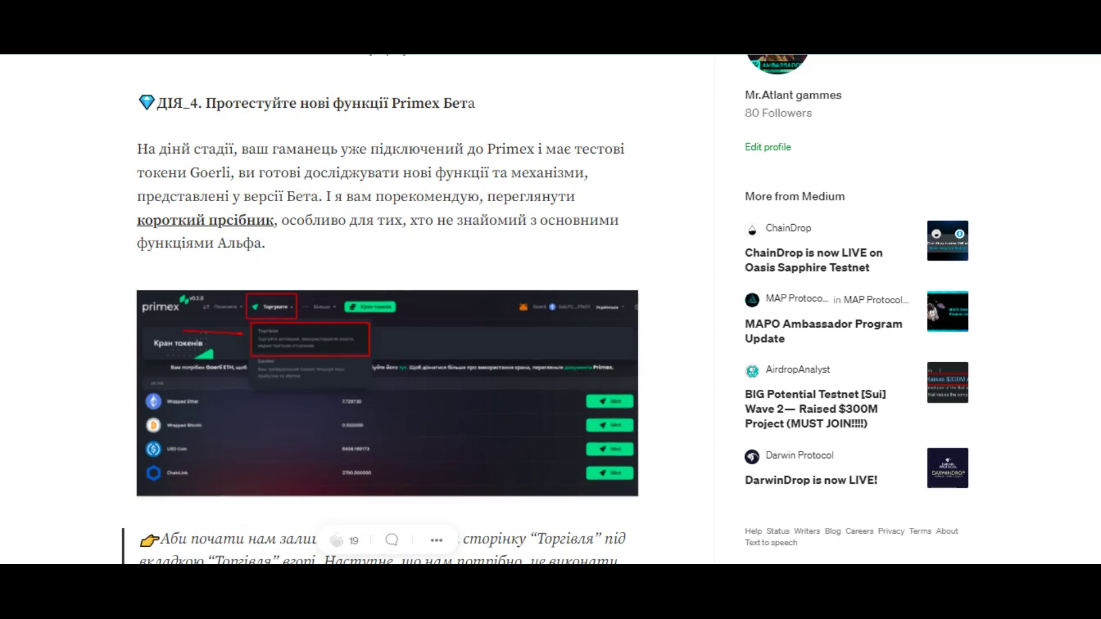
pyautogui.click(387, 393)
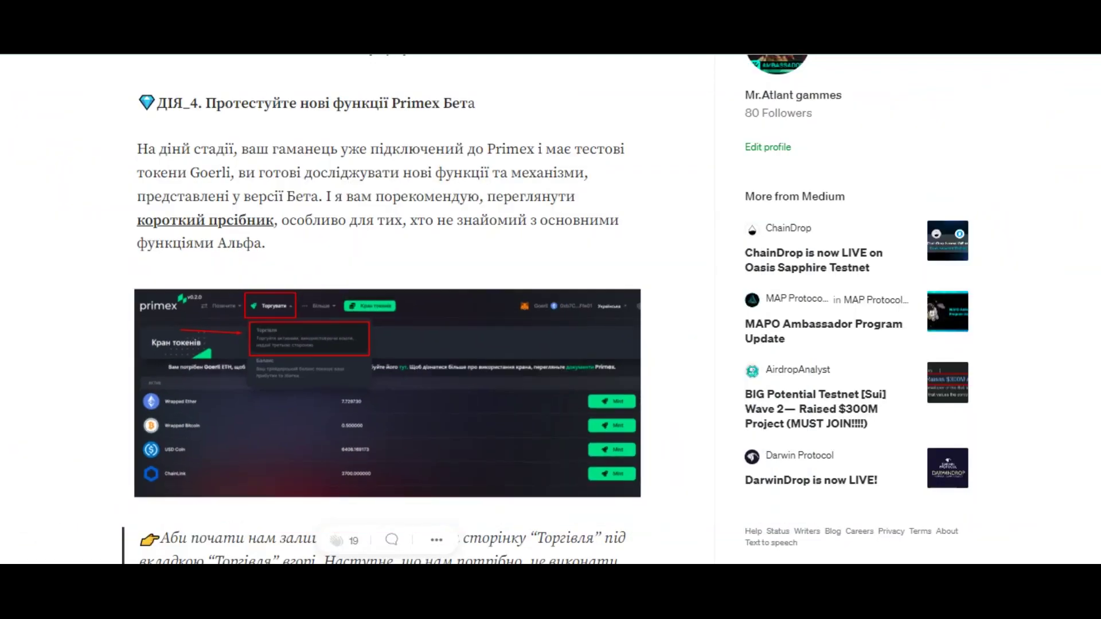
pyautogui.scroll(-5, 388, 310)
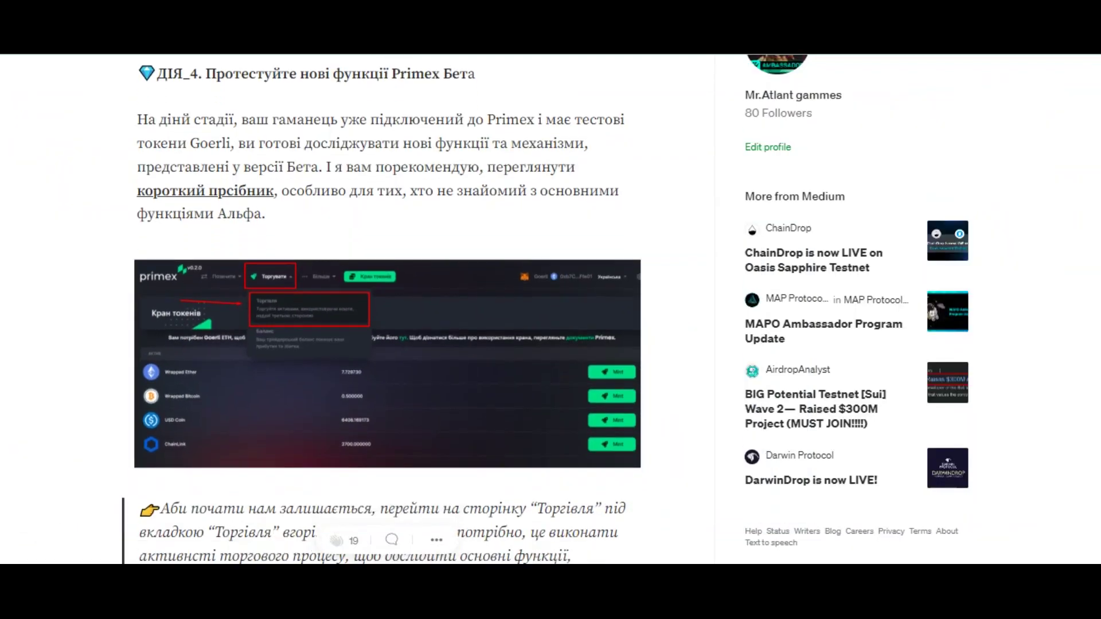
# Step: Read the АКТИВНІСТЬ_1 section on spot trading without leverage and enlarge its "Spot Trading Without Leverage" illustration
pyautogui.scroll(-2, 381, 310)
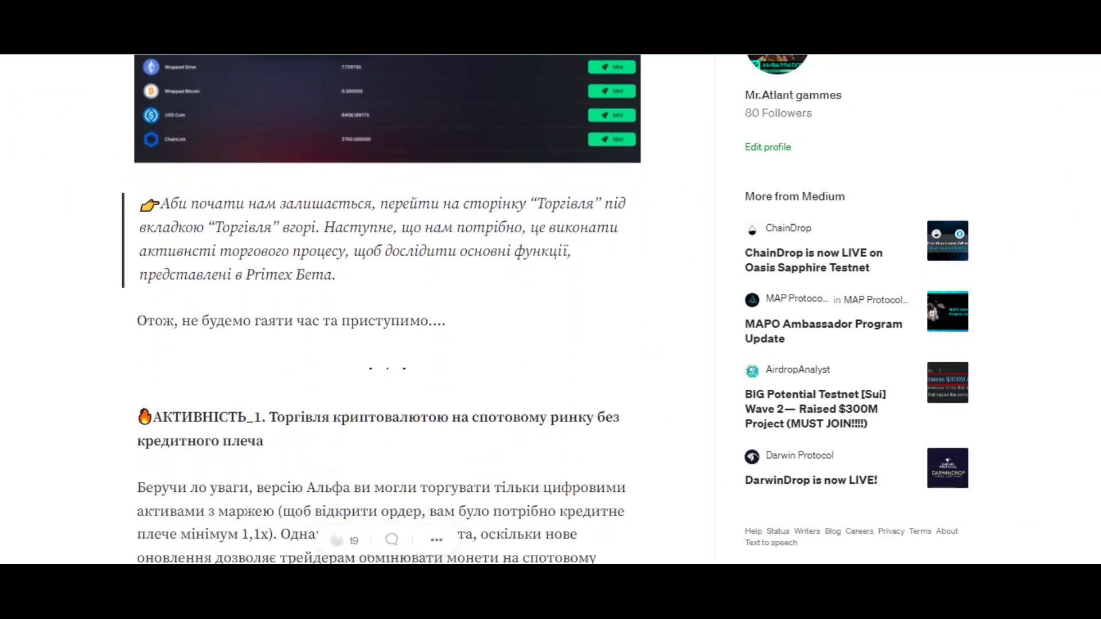
pyautogui.scroll(-2, 387, 309)
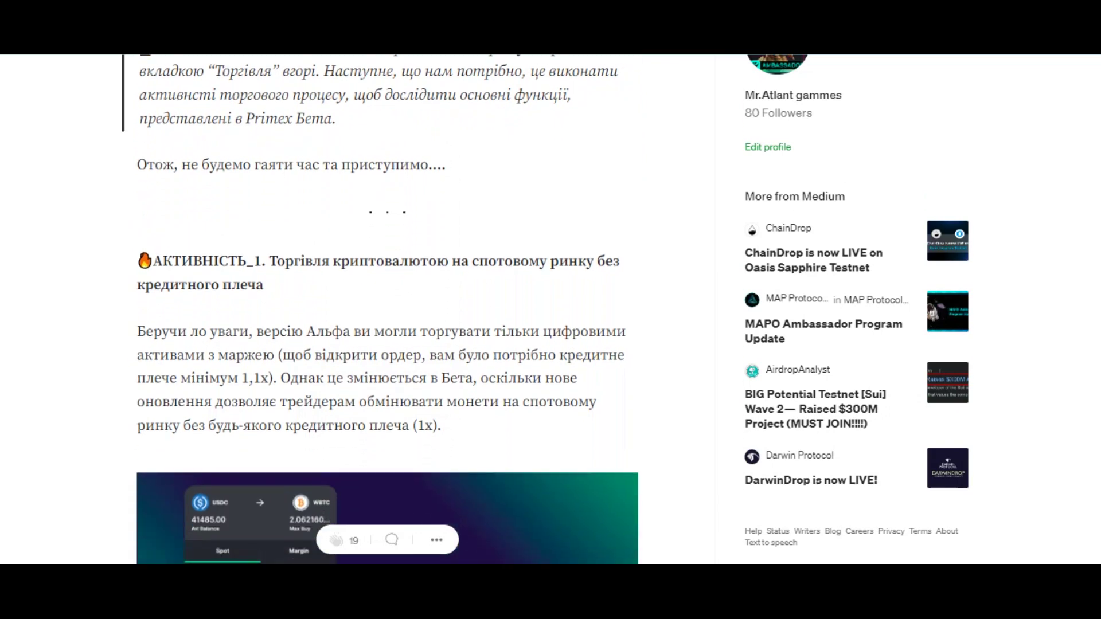
pyautogui.scroll(1, 387, 309)
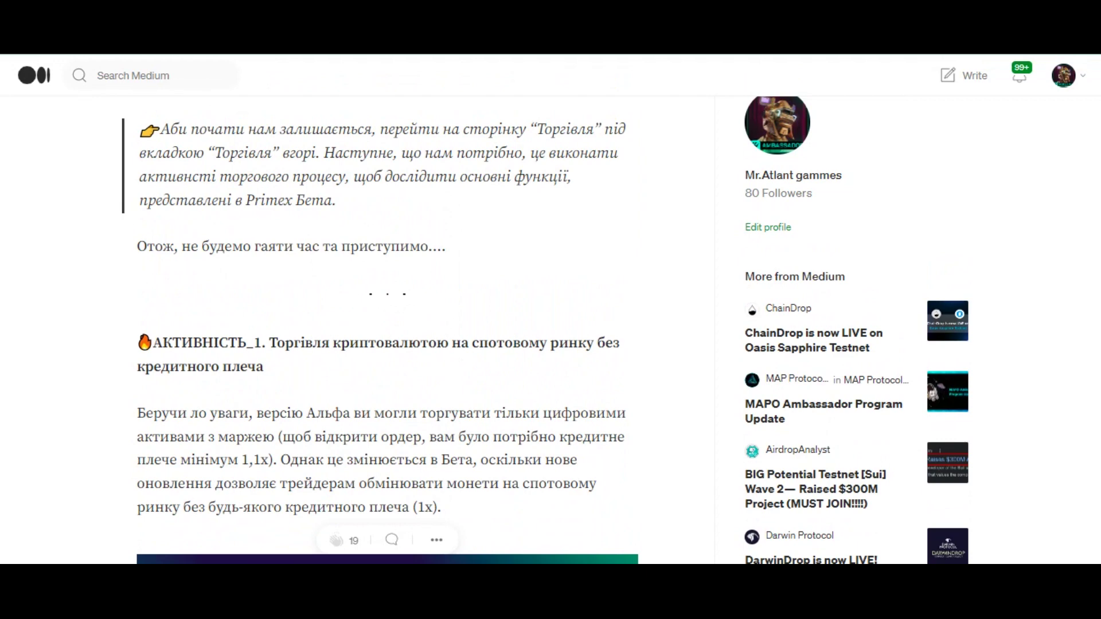
pyautogui.scroll(-3, 388, 310)
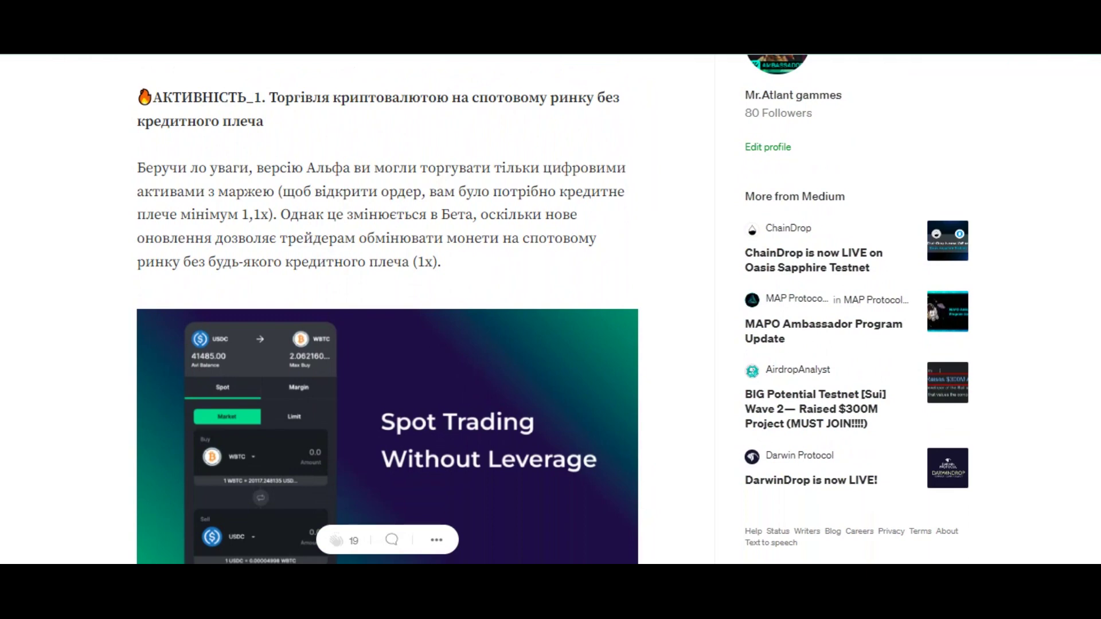
pyautogui.scroll(-1, 388, 317)
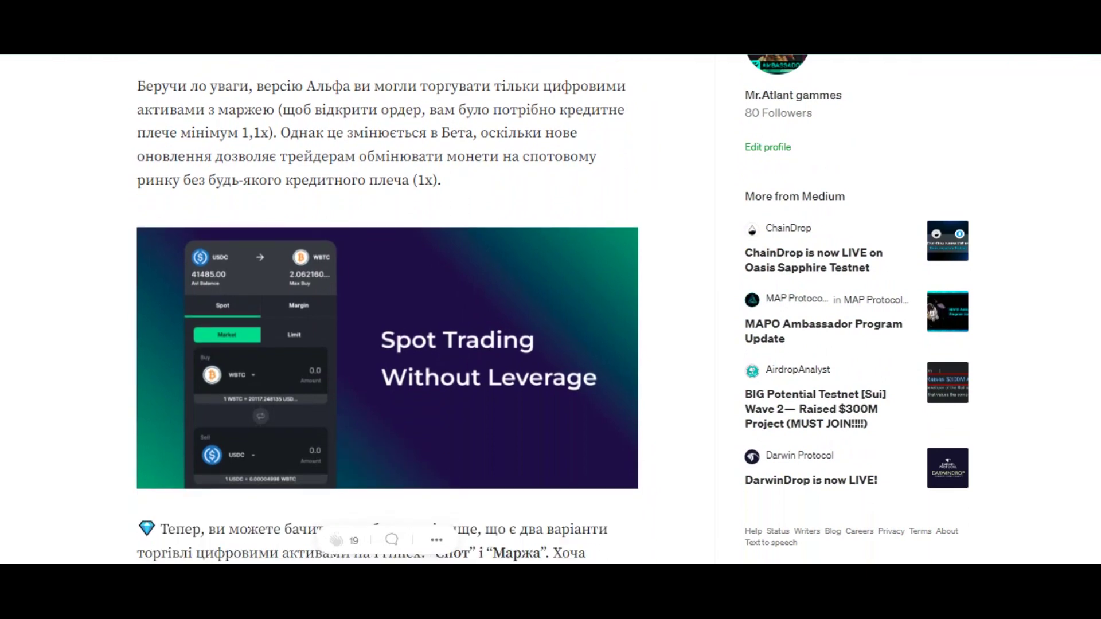
pyautogui.click(387, 358)
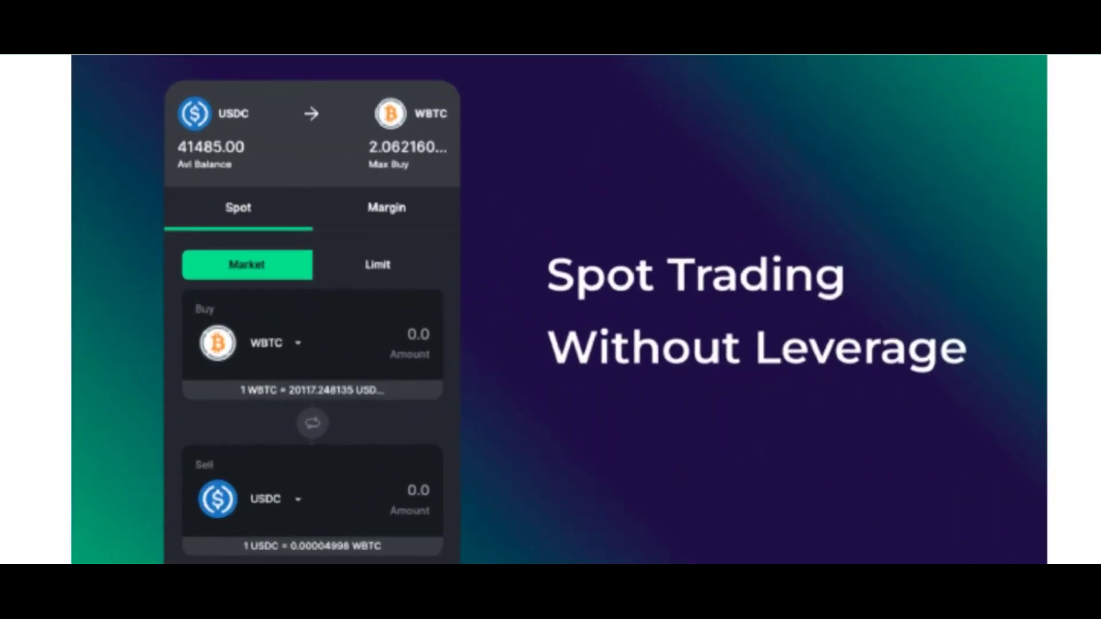